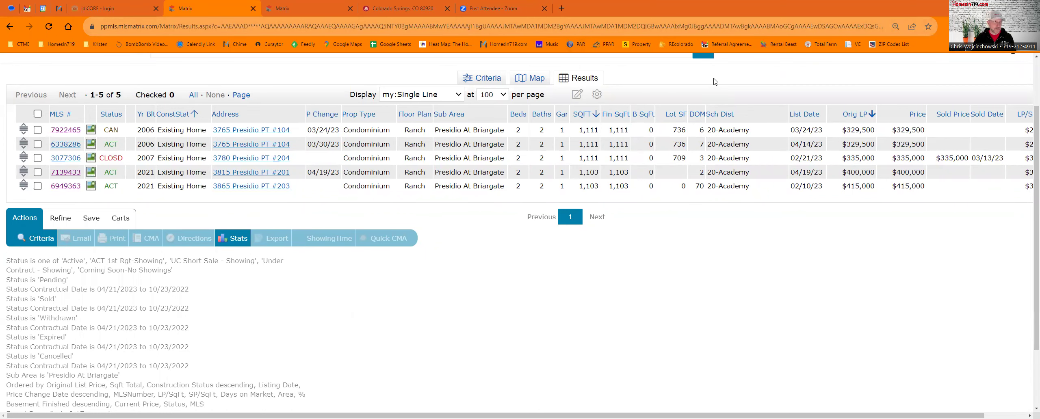
Review the Resi search criteria for the Presidio At Briargate sub area and go back to the matching listings
{"action": "scroll", "coordinate": [715, 82], "scroll_direction": "up", "scroll_amount": 2}
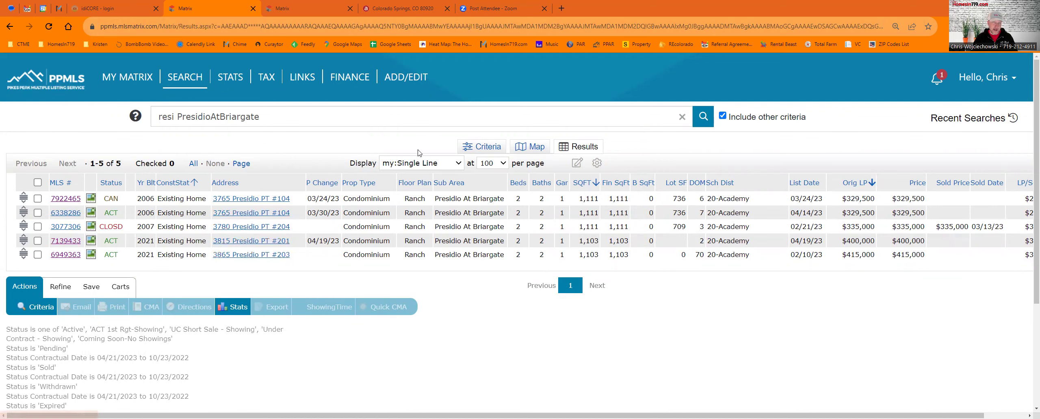
{"action": "left_click", "coordinate": [487, 147]}
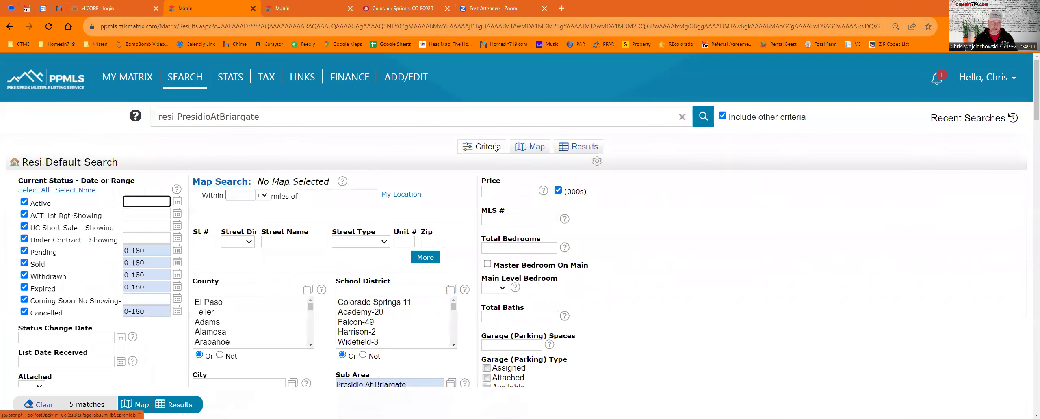
{"action": "scroll", "coordinate": [495, 146], "scroll_direction": "down", "scroll_amount": 1}
{"action": "scroll", "coordinate": [495, 146], "scroll_direction": "down", "scroll_amount": 1}
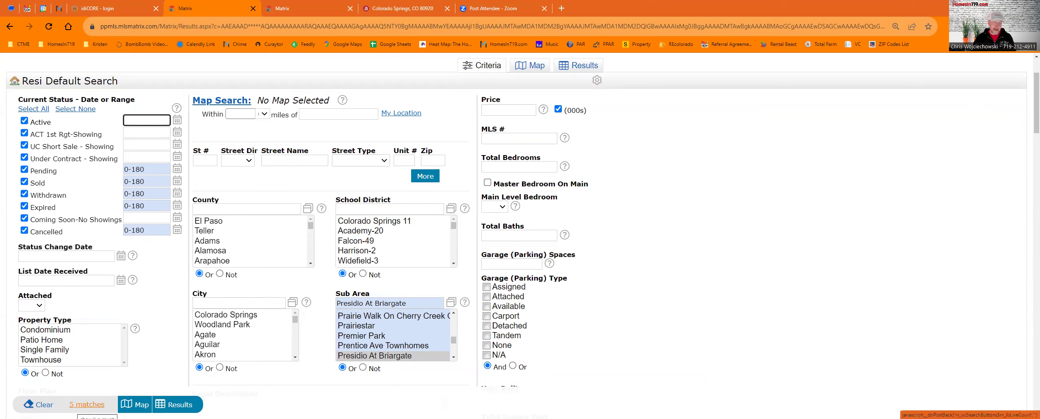
{"action": "left_click", "coordinate": [174, 405]}
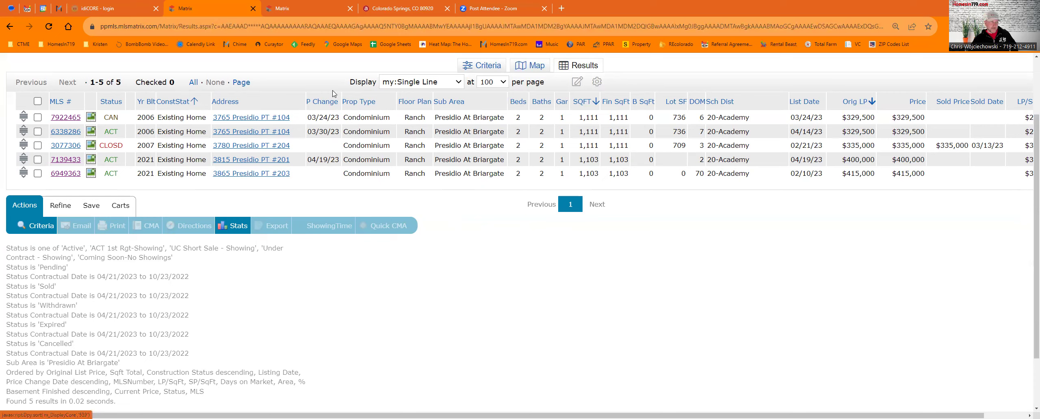
Open the closed listing from the results and review its report
{"action": "left_click", "coordinate": [78, 145]}
{"action": "scroll", "coordinate": [184, 242], "scroll_direction": "down", "scroll_amount": 10}
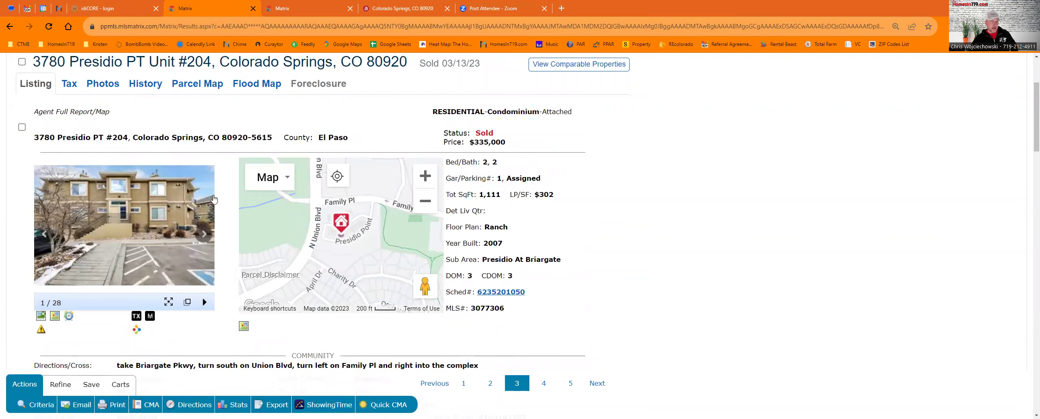
{"action": "scroll", "coordinate": [356, 178], "scroll_direction": "down", "scroll_amount": 1}
{"action": "scroll", "coordinate": [355, 178], "scroll_direction": "up", "scroll_amount": 5}
Return to the full results list in the my:Single Line display
{"action": "left_click", "coordinate": [485, 147]}
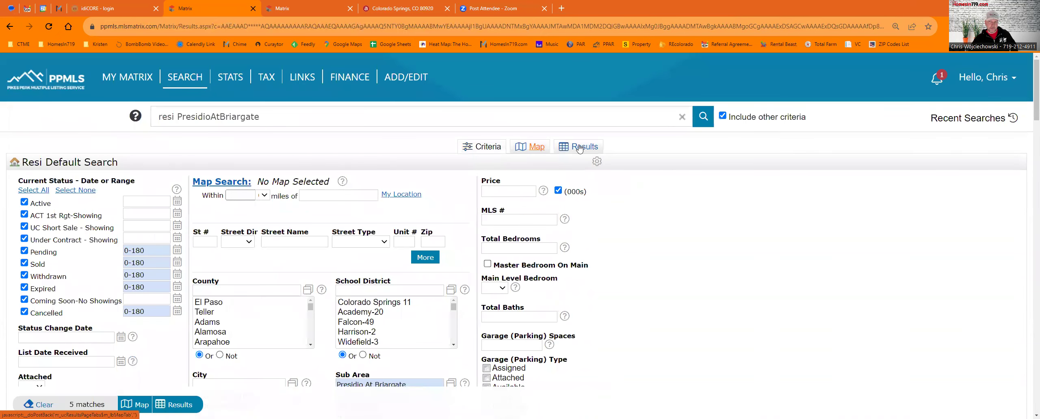
{"action": "left_click", "coordinate": [579, 147]}
{"action": "left_click", "coordinate": [451, 163]}
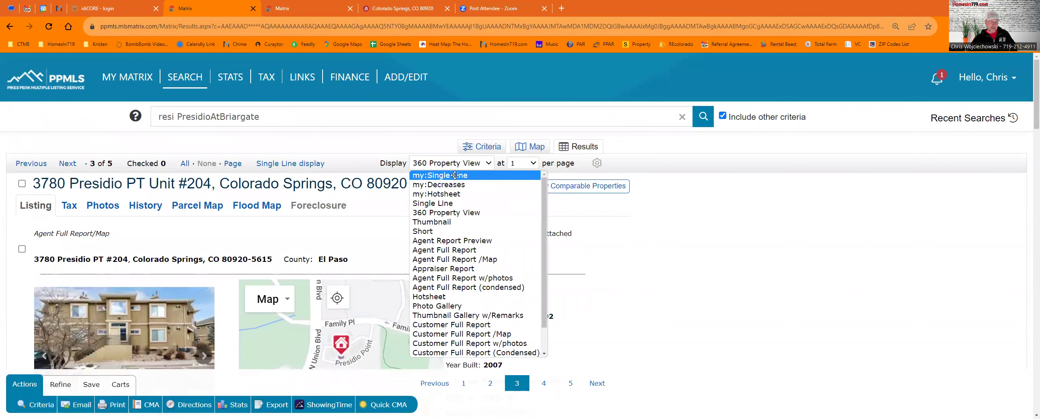
{"action": "left_click", "coordinate": [455, 176]}
{"action": "scroll", "coordinate": [341, 162], "scroll_direction": "down", "scroll_amount": 2}
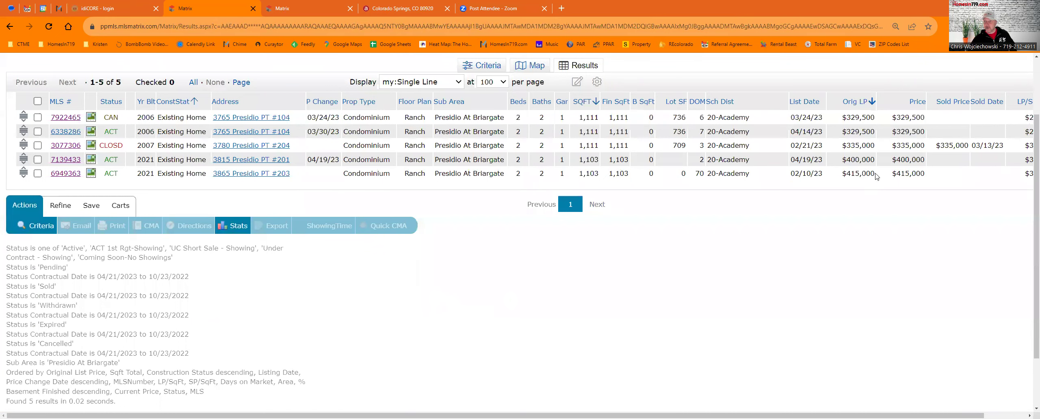
Highlight the original price of the newest listing and the days on market of the other two active listings
{"action": "left_click_drag", "start_coordinate": [876, 174], "coordinate": [840, 164]}
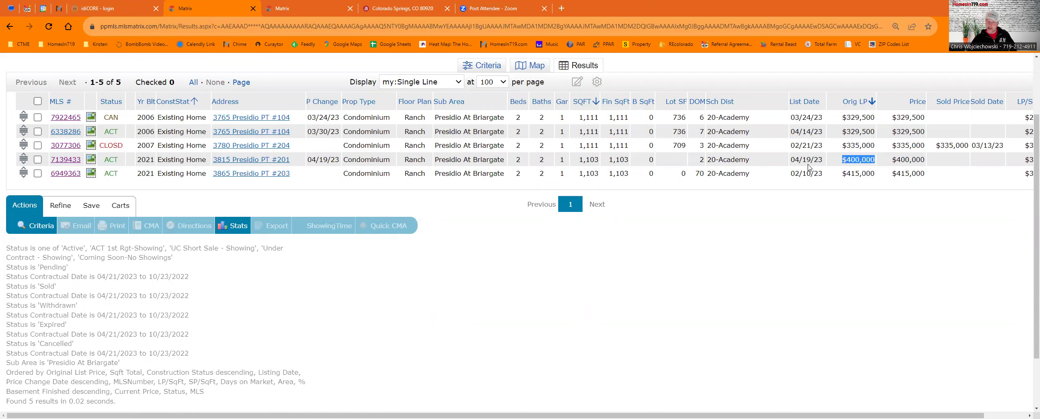
{"action": "left_click_drag", "start_coordinate": [695, 174], "coordinate": [708, 174]}
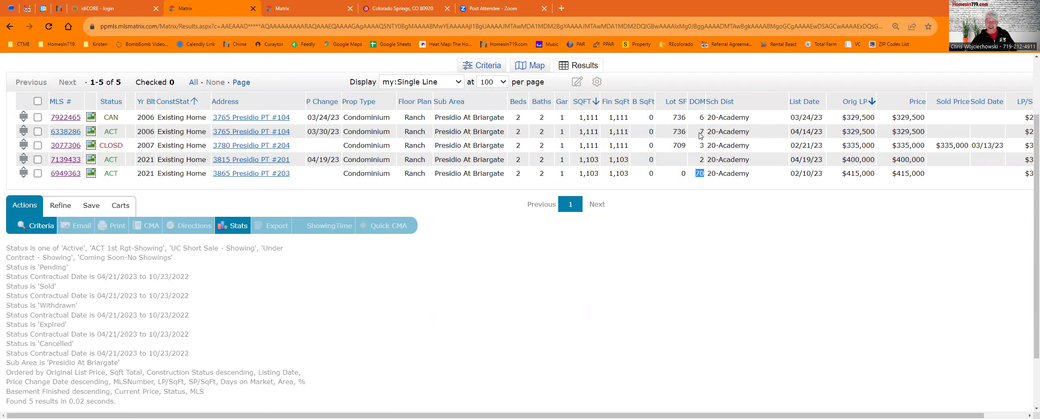
{"action": "left_click_drag", "start_coordinate": [699, 132], "coordinate": [714, 132]}
Open the active listing built in 2006 and look through its exterior, living area, kitchen and bedroom photos in the enlarged viewer
{"action": "left_click", "coordinate": [65, 132]}
{"action": "left_click", "coordinate": [168, 338]}
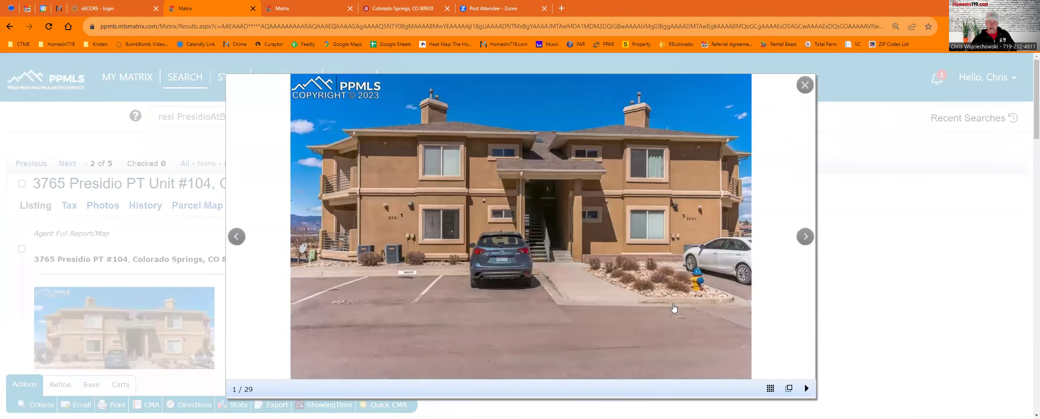
{"action": "left_click", "coordinate": [805, 237]}
{"action": "left_click", "coordinate": [805, 237]}
{"action": "left_click", "coordinate": [805, 238]}
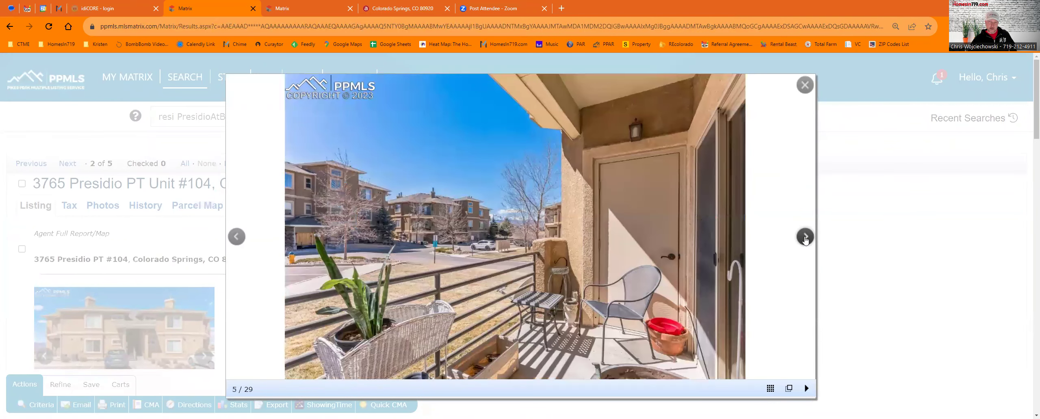
{"action": "left_click", "coordinate": [805, 238]}
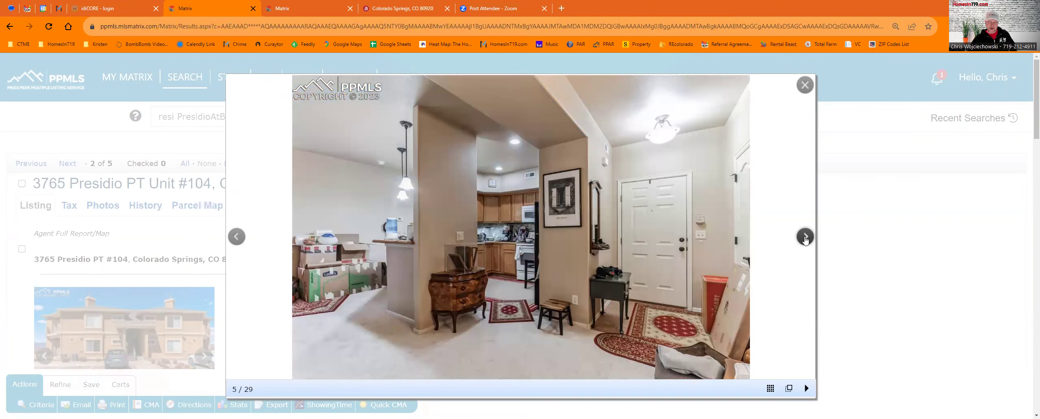
{"action": "left_click", "coordinate": [805, 238]}
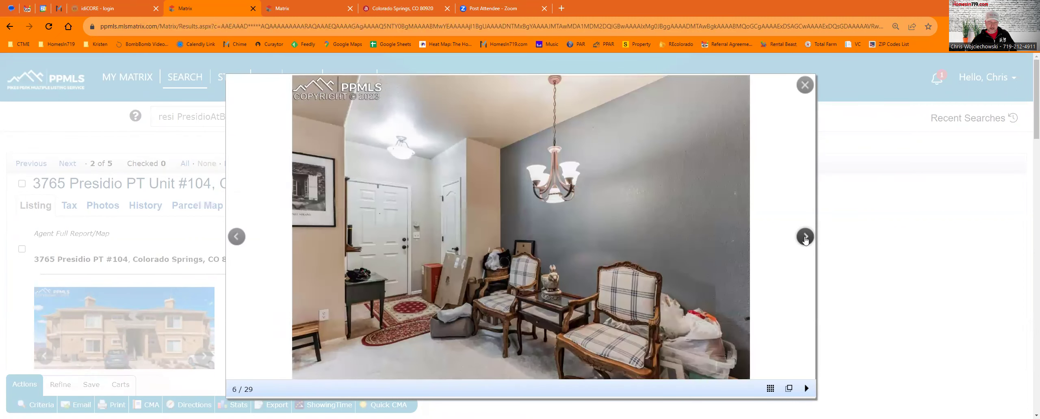
{"action": "left_click", "coordinate": [805, 238]}
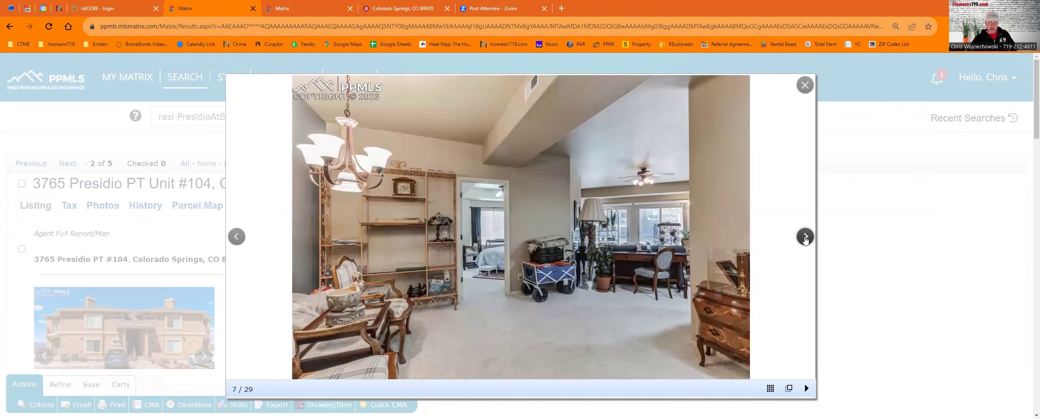
{"action": "left_click", "coordinate": [805, 237]}
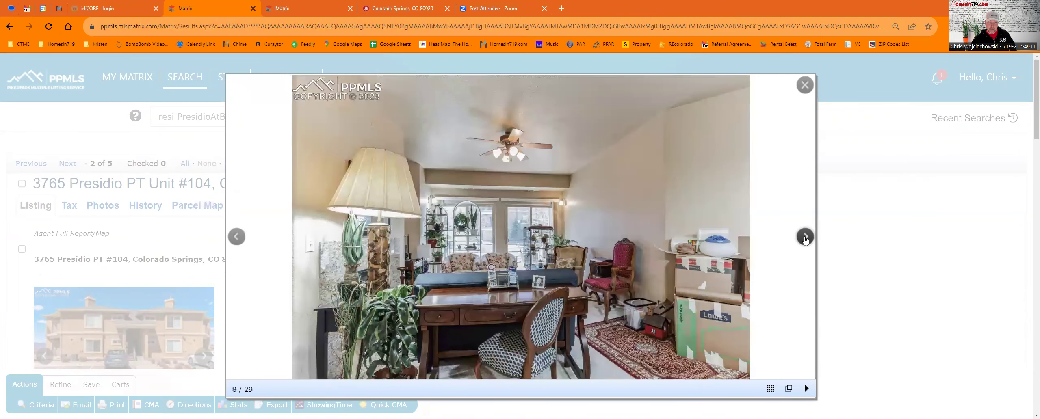
{"action": "left_click", "coordinate": [805, 237]}
{"action": "left_click", "coordinate": [806, 237]}
{"action": "left_click", "coordinate": [805, 237]}
{"action": "left_click", "coordinate": [806, 238]}
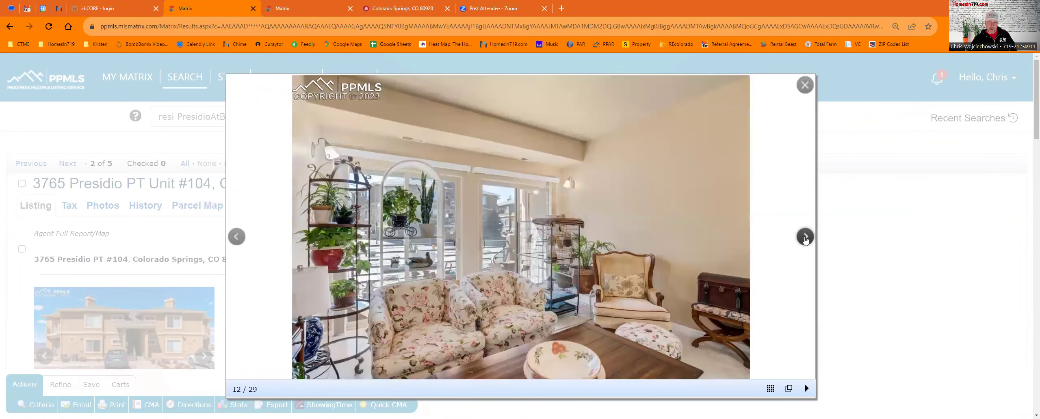
{"action": "left_click", "coordinate": [805, 238]}
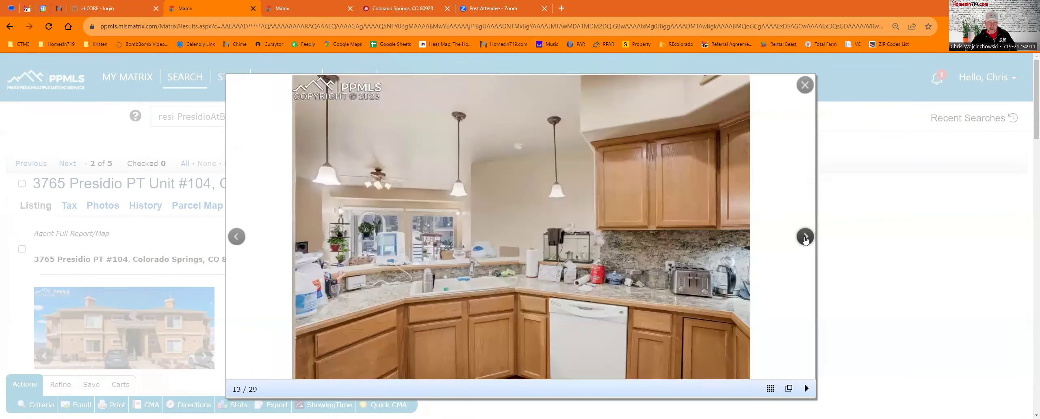
{"action": "left_click", "coordinate": [805, 237]}
{"action": "left_click", "coordinate": [805, 238]}
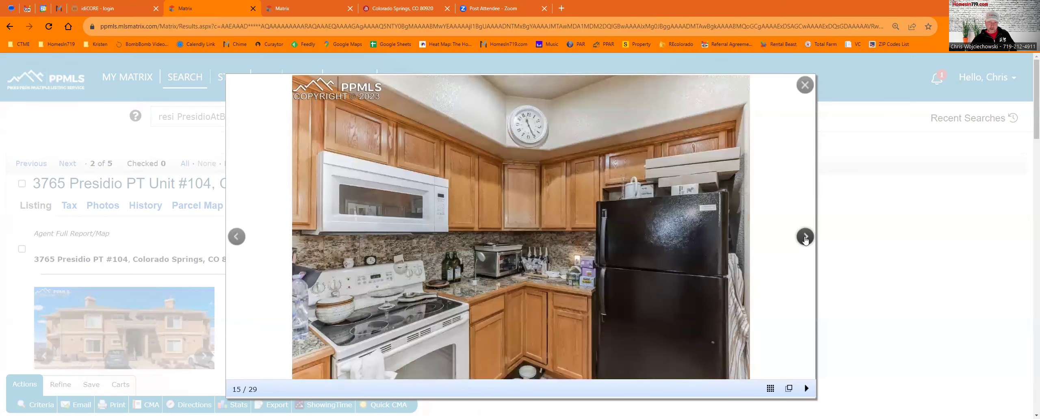
{"action": "left_click", "coordinate": [806, 238]}
{"action": "left_click", "coordinate": [805, 237]}
{"action": "left_click", "coordinate": [805, 237]}
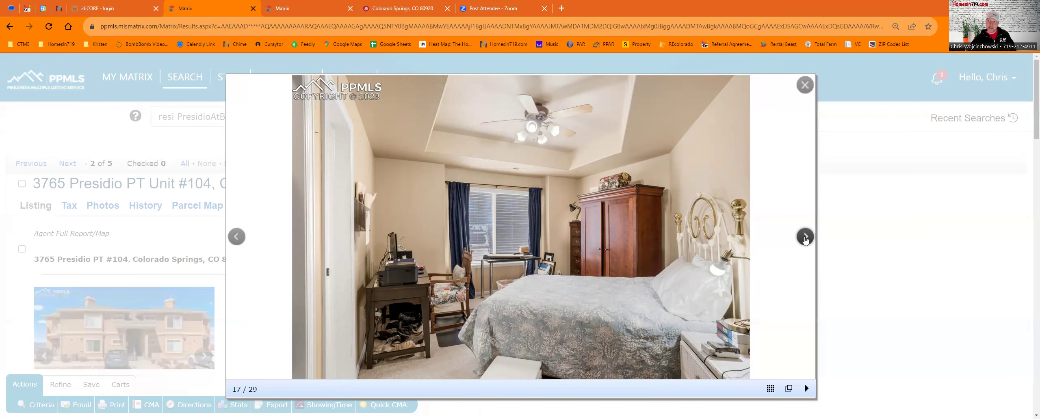
{"action": "left_click", "coordinate": [806, 86]}
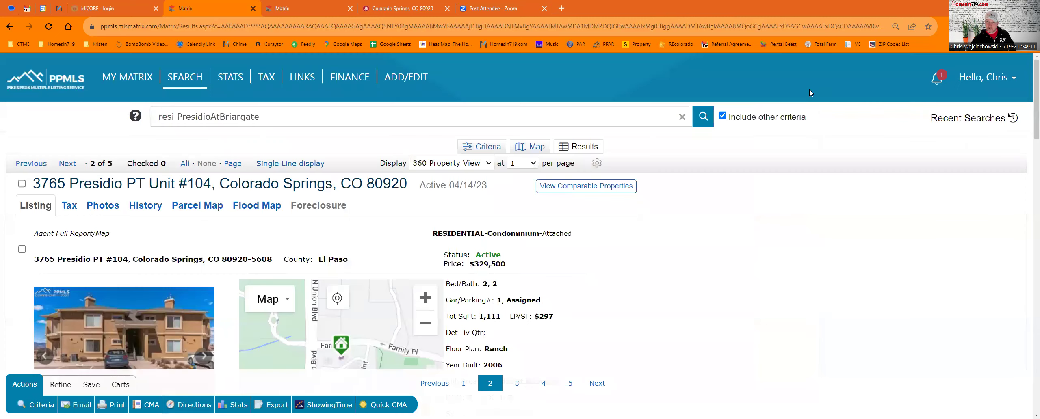
Return the results to the my:Single Line display and compare the build years of the active listings
{"action": "left_click", "coordinate": [452, 163]}
{"action": "left_click", "coordinate": [458, 176]}
{"action": "scroll", "coordinate": [199, 185], "scroll_direction": "down", "scroll_amount": 2}
{"action": "left_click_drag", "start_coordinate": [138, 131], "coordinate": [154, 133]}
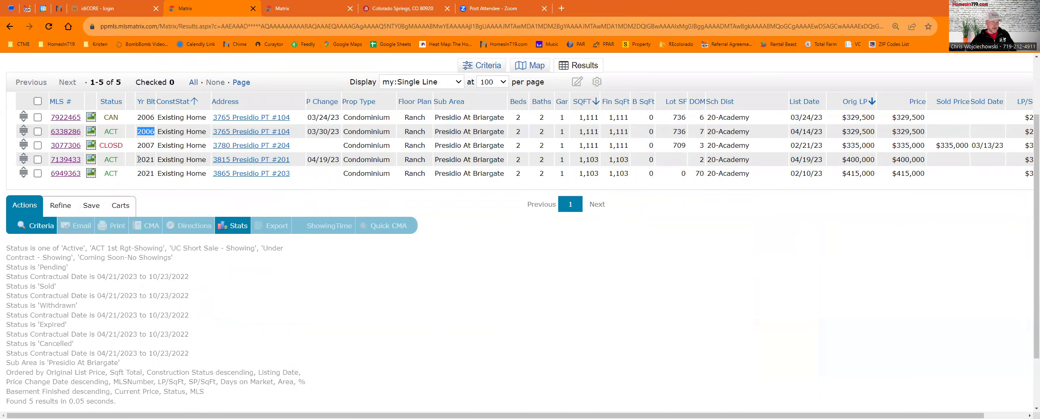
{"action": "left_click_drag", "start_coordinate": [137, 160], "coordinate": [156, 175]}
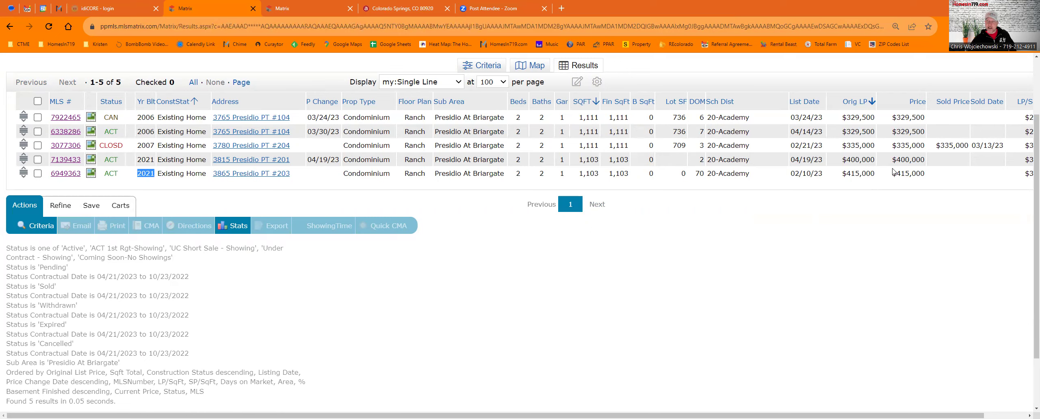
Open the active $400,000 listing and look through its exterior, kitchen, living room and bedroom photos in the enlarged viewer
{"action": "left_click", "coordinate": [63, 160]}
{"action": "scroll", "coordinate": [63, 160], "scroll_direction": "down", "scroll_amount": 3}
{"action": "left_click", "coordinate": [138, 241]}
{"action": "left_click", "coordinate": [806, 238]}
{"action": "left_click", "coordinate": [809, 239]}
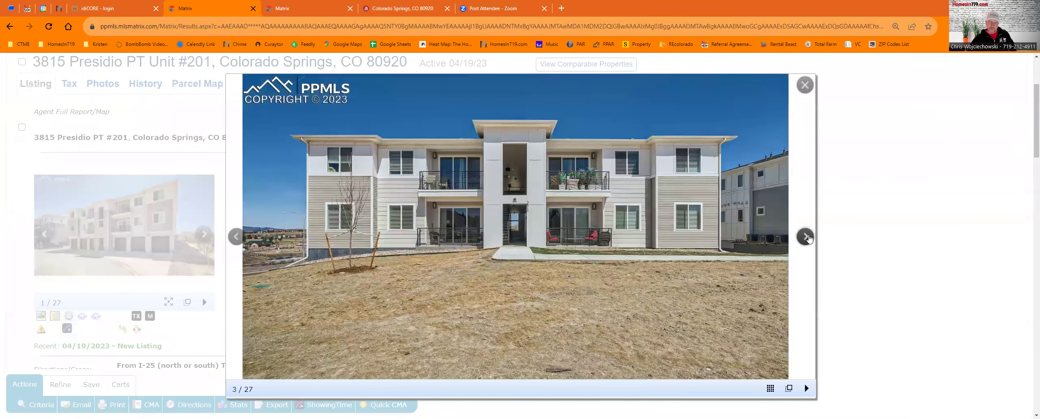
{"action": "left_click", "coordinate": [808, 238]}
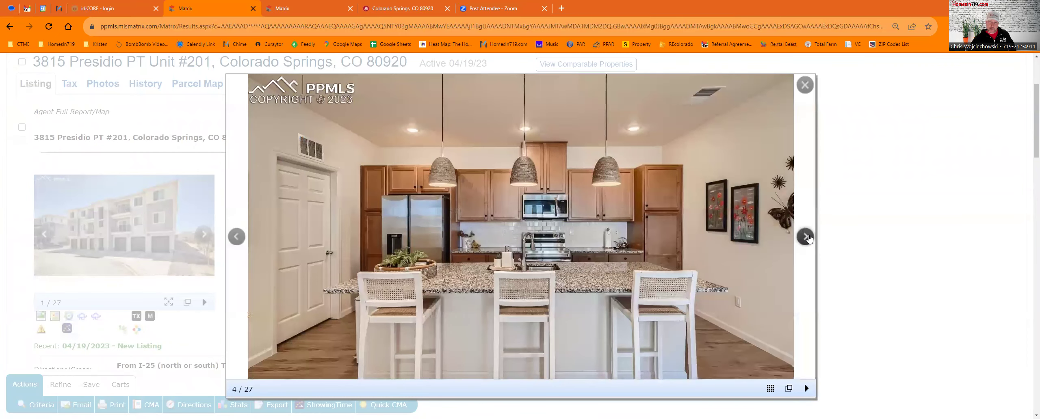
{"action": "left_click", "coordinate": [809, 238]}
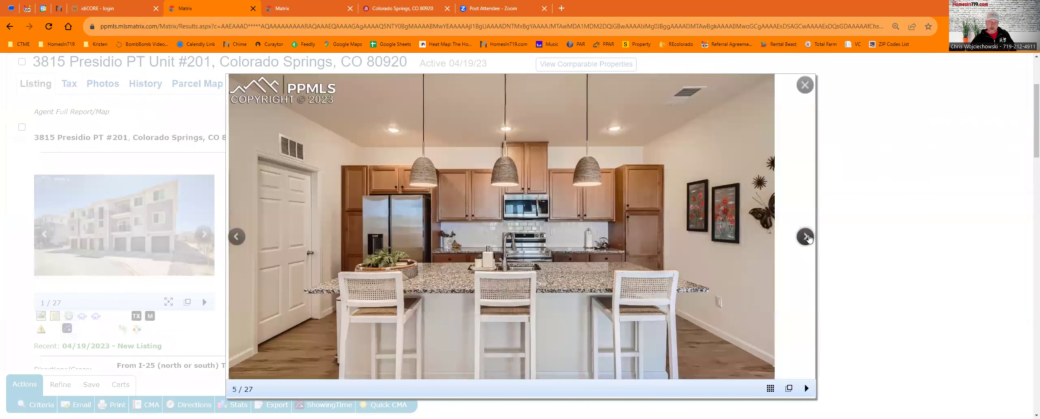
{"action": "left_click", "coordinate": [809, 239]}
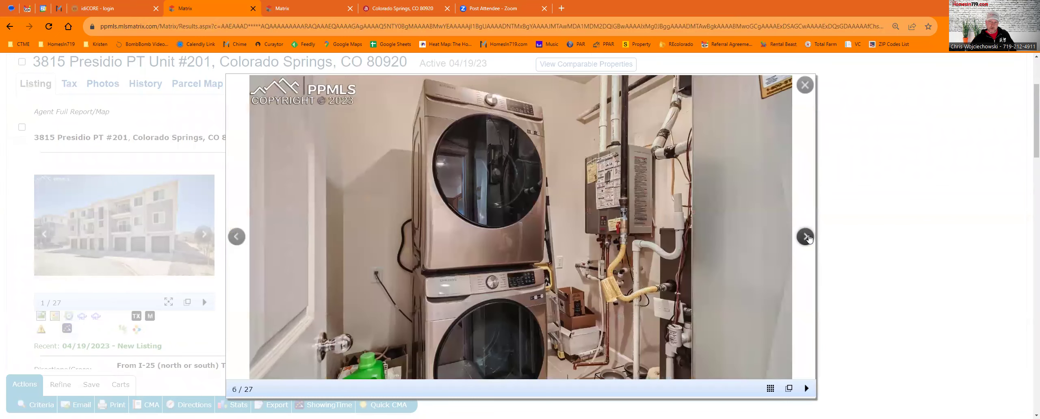
{"action": "left_click", "coordinate": [802, 242]}
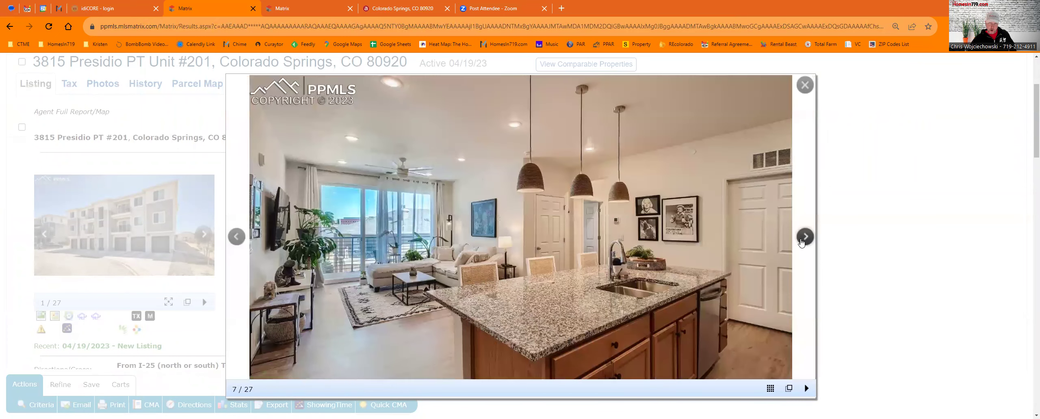
{"action": "left_click", "coordinate": [802, 242]}
{"action": "left_click", "coordinate": [802, 242]}
{"action": "left_click", "coordinate": [802, 242]}
{"action": "left_click", "coordinate": [802, 241]}
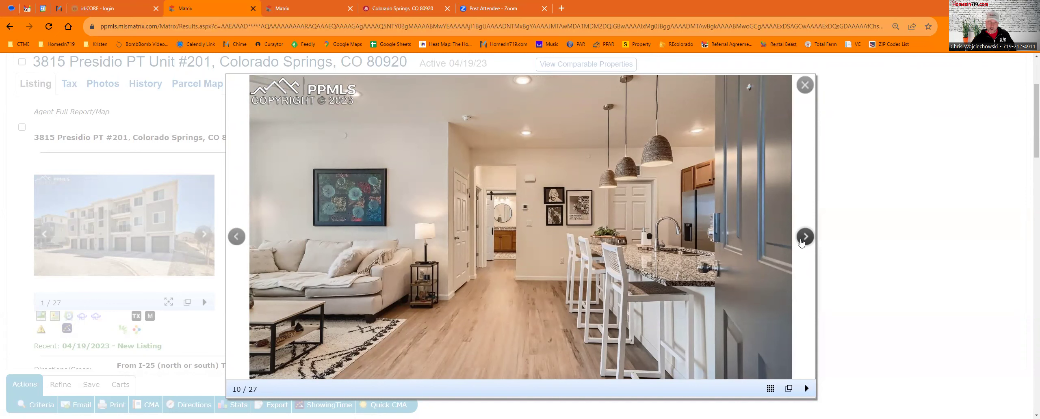
{"action": "left_click", "coordinate": [801, 242]}
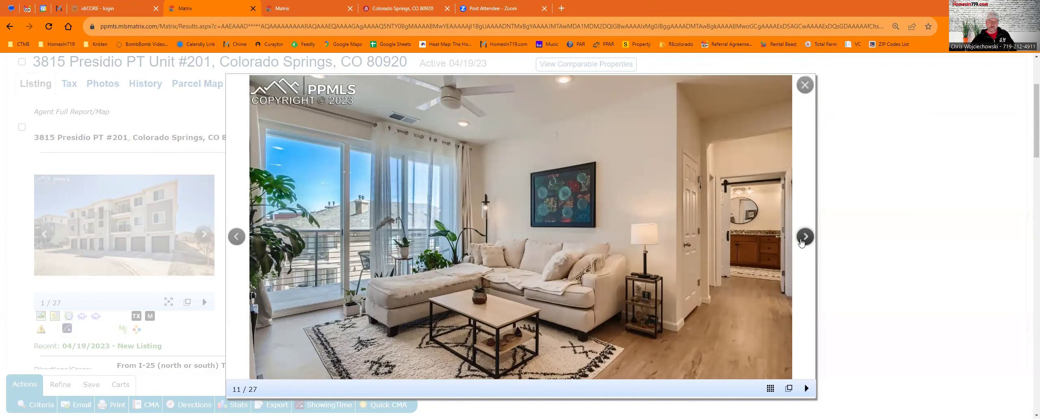
{"action": "left_click", "coordinate": [801, 243]}
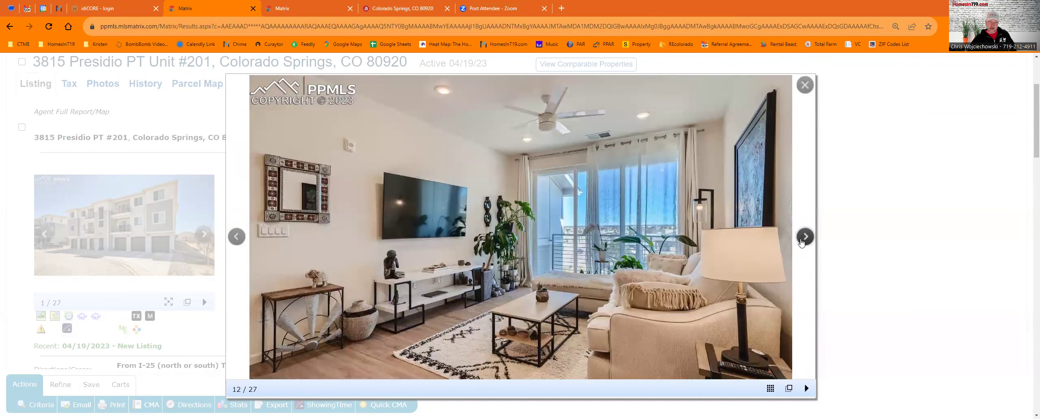
{"action": "left_click", "coordinate": [802, 243]}
{"action": "left_click", "coordinate": [802, 242]}
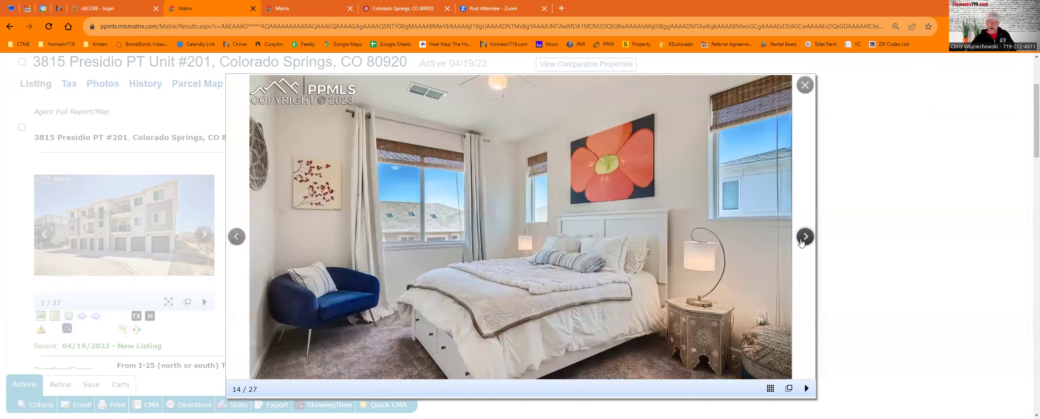
{"action": "left_click", "coordinate": [802, 242]}
{"action": "left_click", "coordinate": [801, 242]}
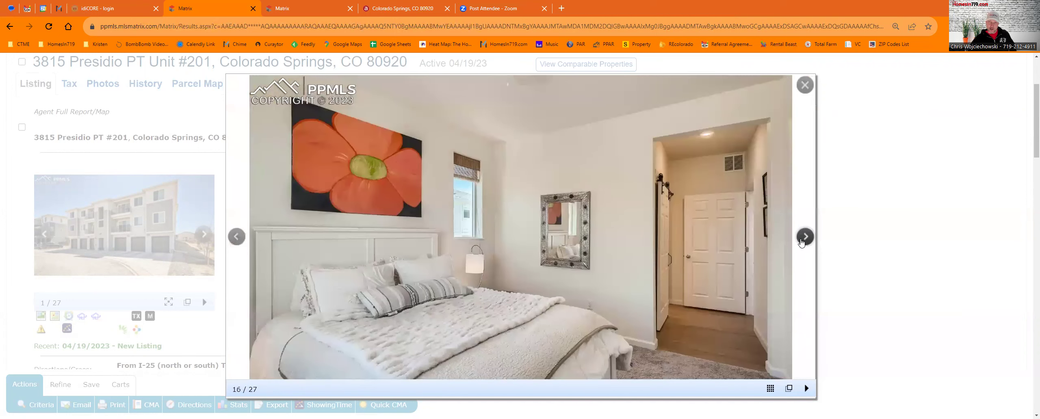
{"action": "left_click", "coordinate": [805, 86]}
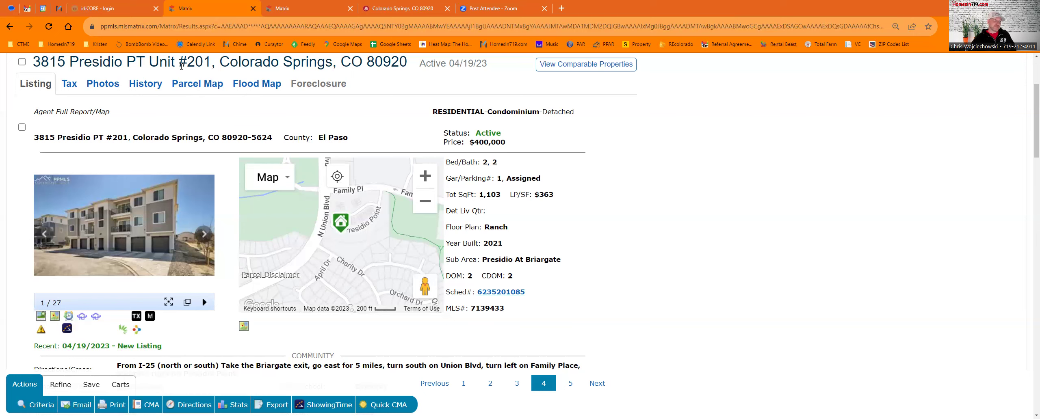
Open the criteria of the sold and off-market search and examine its statuses, date range, map radius, property type and garage spaces
{"action": "left_click", "coordinate": [292, 8]}
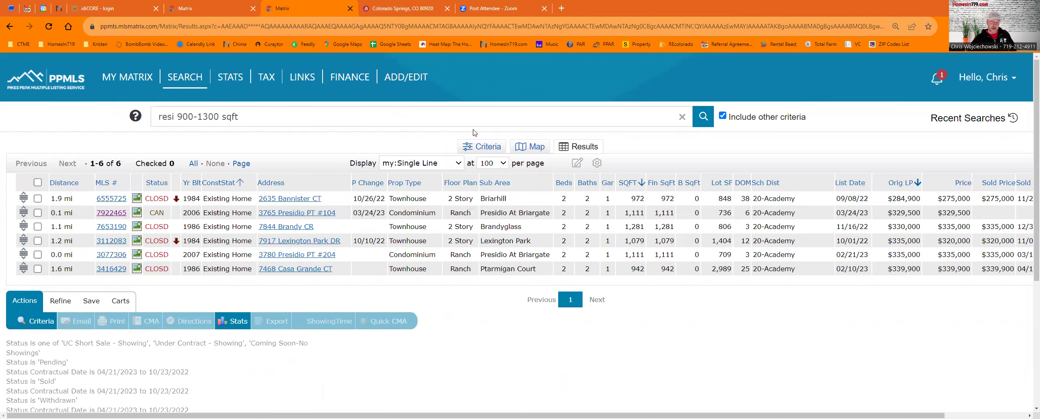
{"action": "left_click", "coordinate": [483, 146]}
{"action": "scroll", "coordinate": [287, 193], "scroll_direction": "down", "scroll_amount": 1}
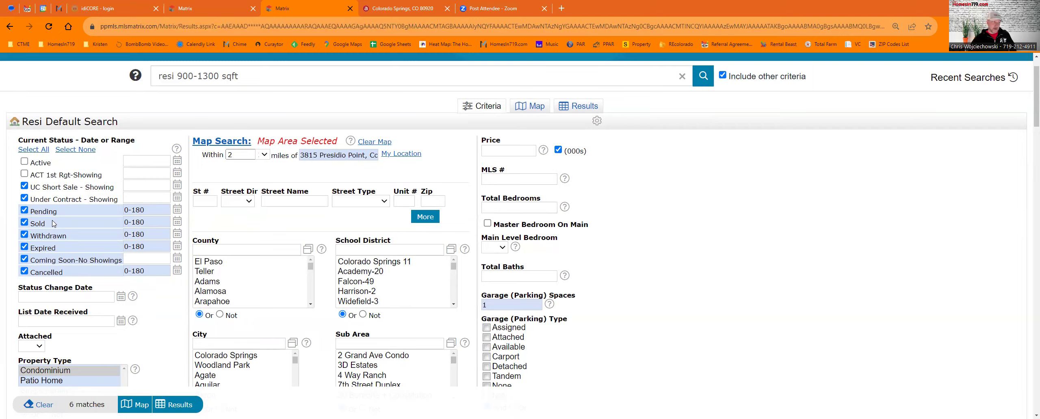
{"action": "scroll", "coordinate": [54, 223], "scroll_direction": "down", "scroll_amount": 1}
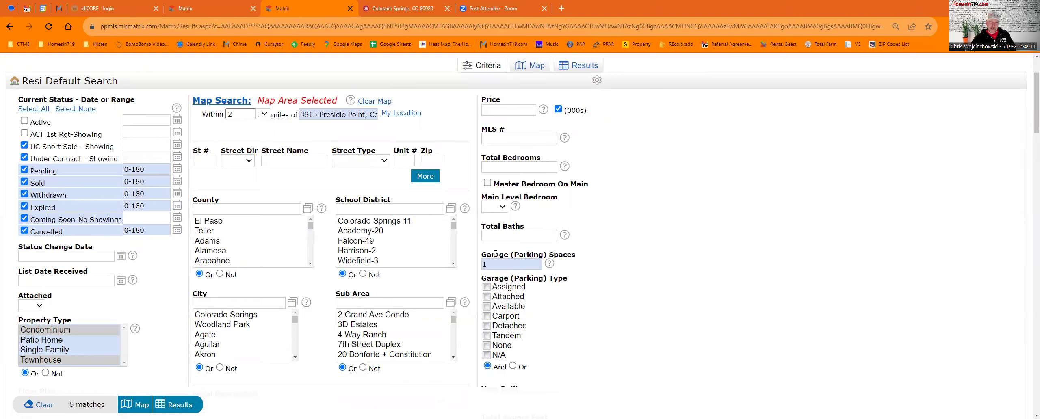
{"action": "left_click_drag", "start_coordinate": [495, 263], "coordinate": [479, 267]}
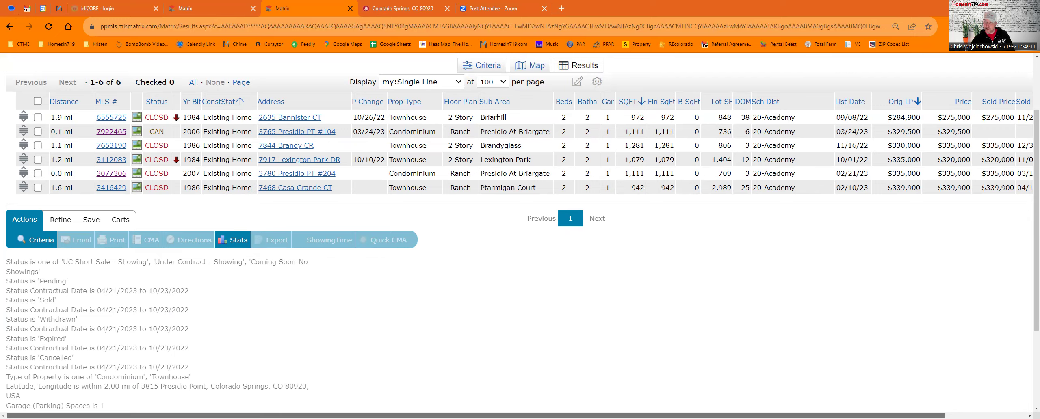
In the sold and off-market results, highlight the sold date of the Presidio At Briargate sale and the sold price of the Ptarmigan Court townhouse
{"action": "left_click_drag", "start_coordinate": [823, 416], "coordinate": [998, 138]}
{"action": "triple_click", "coordinate": [979, 174]}
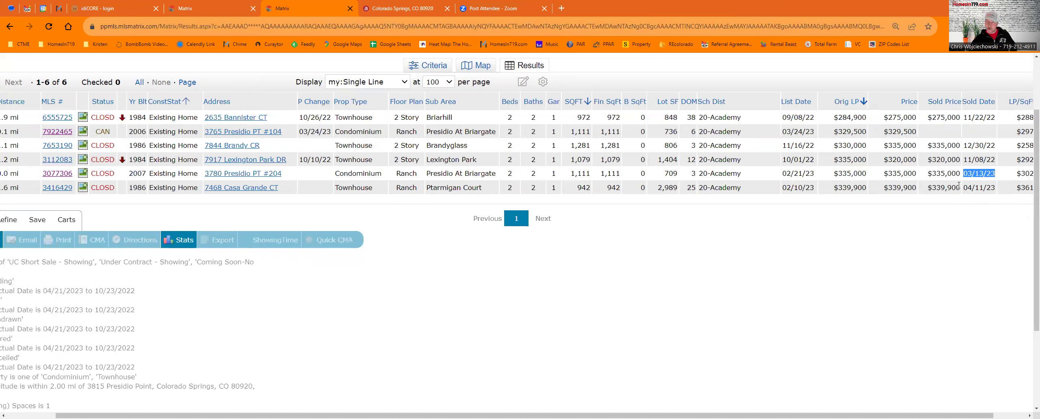
{"action": "left_click_drag", "start_coordinate": [928, 174], "coordinate": [960, 191]}
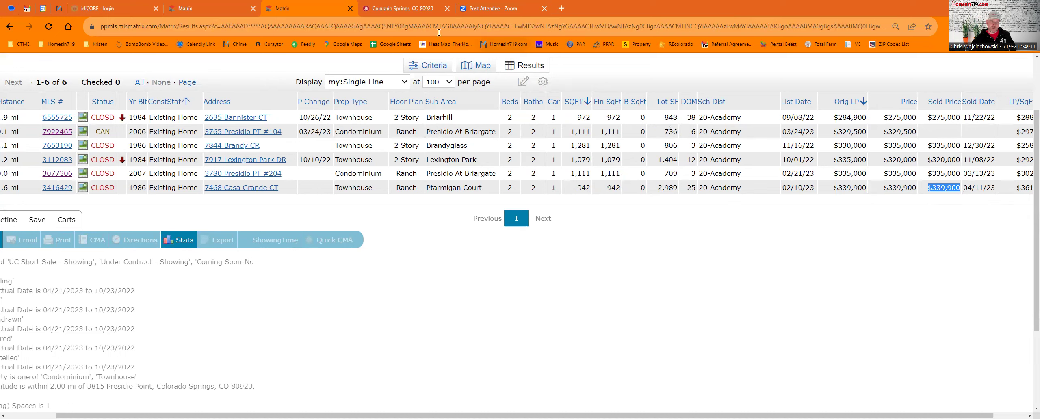
Switch to Heritage Title's Market Report for 80920 condos and highlight the current and last month's market action index in the summary
{"action": "mouse_move", "coordinate": [409, 15]}
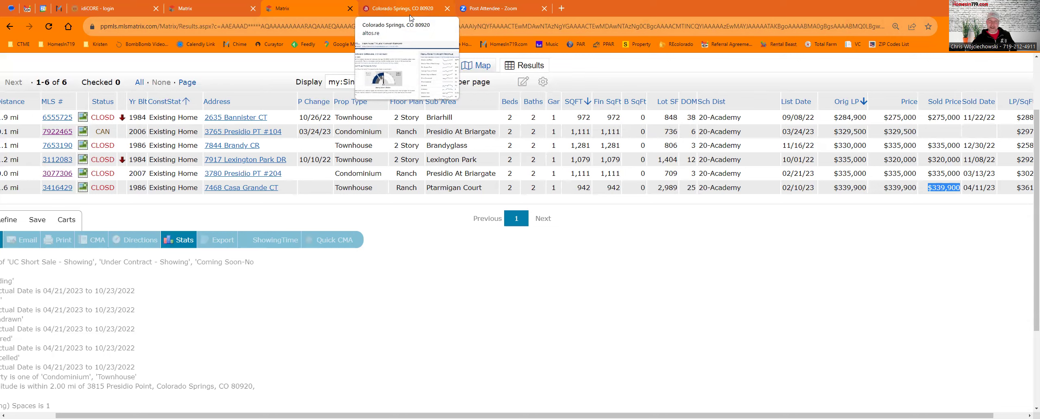
{"action": "left_click", "coordinate": [410, 16]}
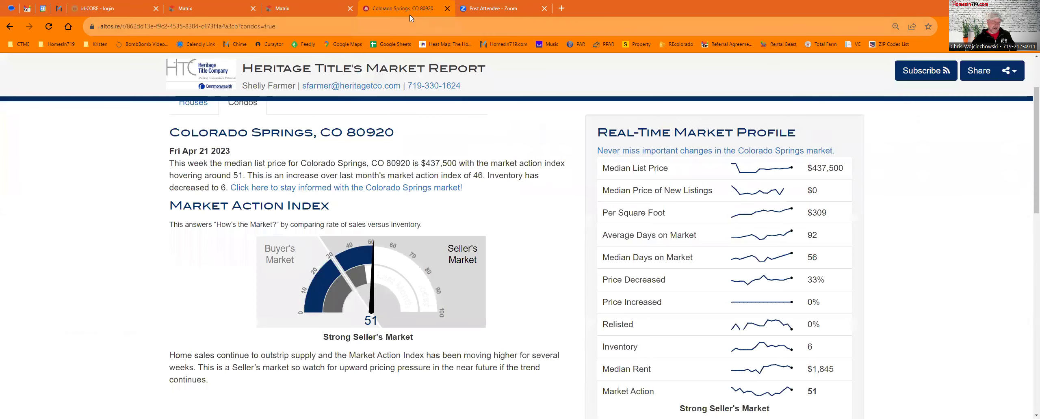
{"action": "scroll", "coordinate": [442, 107], "scroll_direction": "up", "scroll_amount": 1}
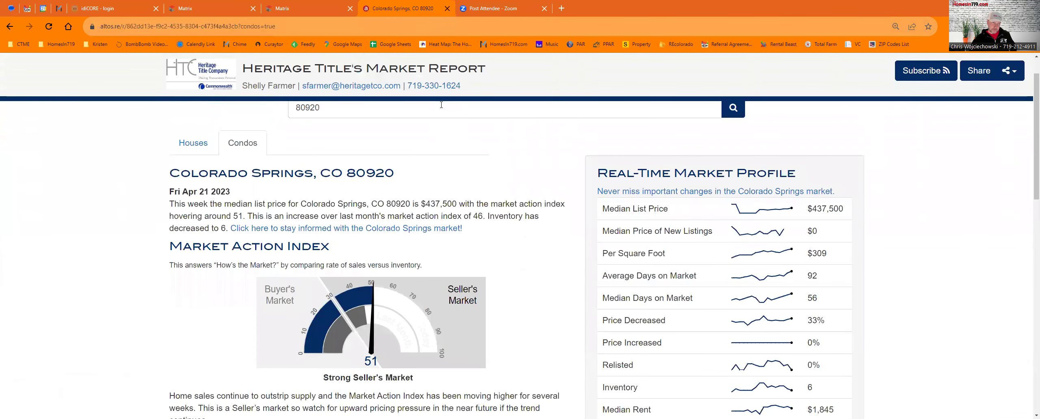
{"action": "scroll", "coordinate": [441, 105], "scroll_direction": "down", "scroll_amount": 1}
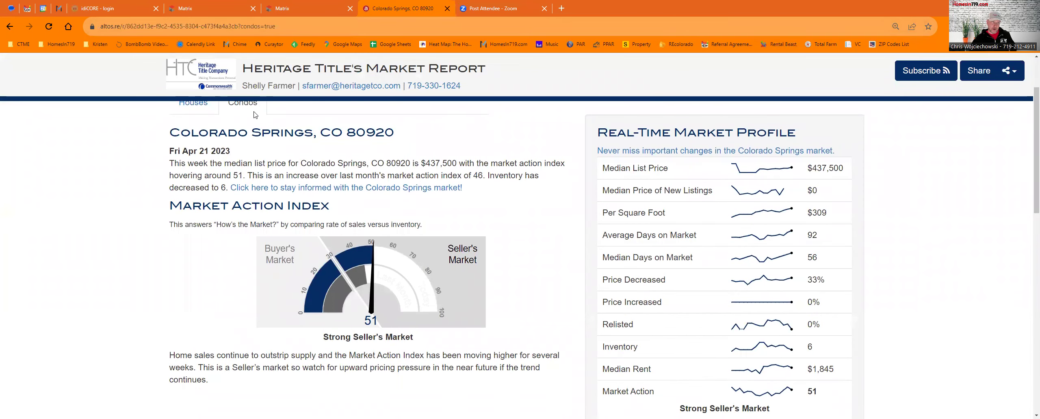
{"action": "scroll", "coordinate": [260, 122], "scroll_direction": "up", "scroll_amount": 2}
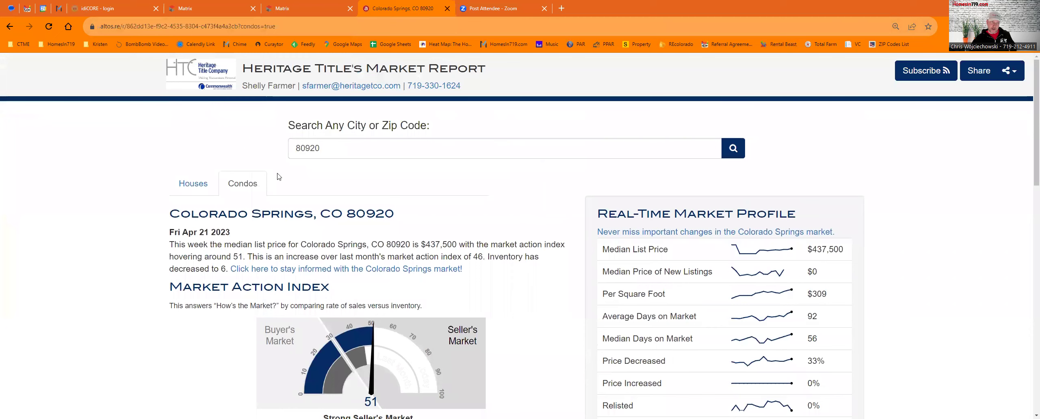
{"action": "scroll", "coordinate": [242, 190], "scroll_direction": "down", "scroll_amount": 1}
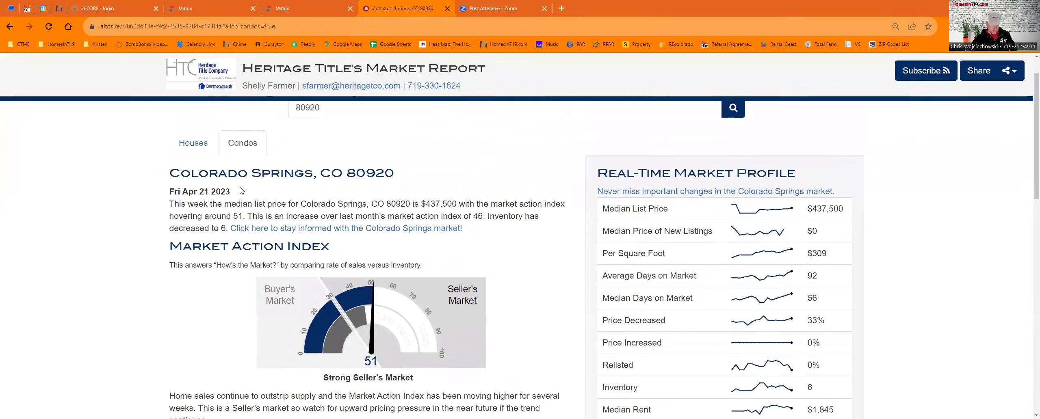
{"action": "scroll", "coordinate": [242, 191], "scroll_direction": "down", "scroll_amount": 1}
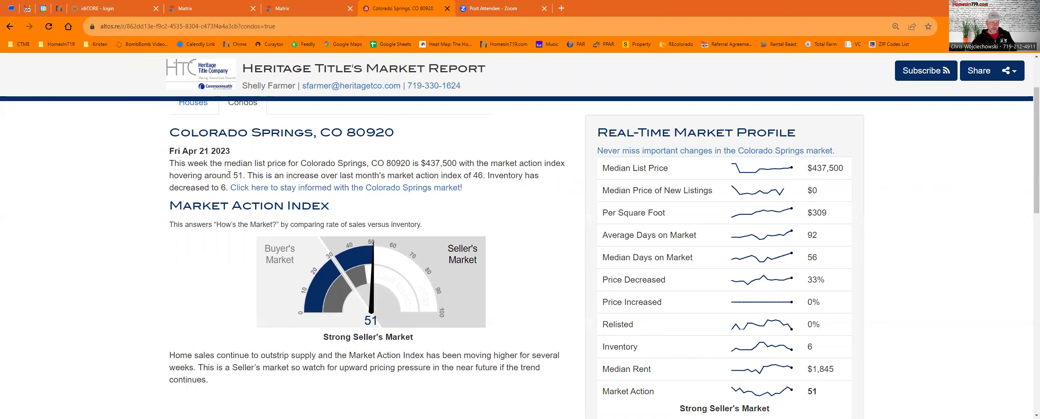
{"action": "left_click_drag", "start_coordinate": [226, 175], "coordinate": [243, 176]}
{"action": "left_click_drag", "start_coordinate": [485, 176], "coordinate": [462, 175]}
Highlight the condo market profile's median list price, average days on market, price decreased, relisted and inventory values
{"action": "left_click_drag", "start_coordinate": [845, 168], "coordinate": [809, 169]}
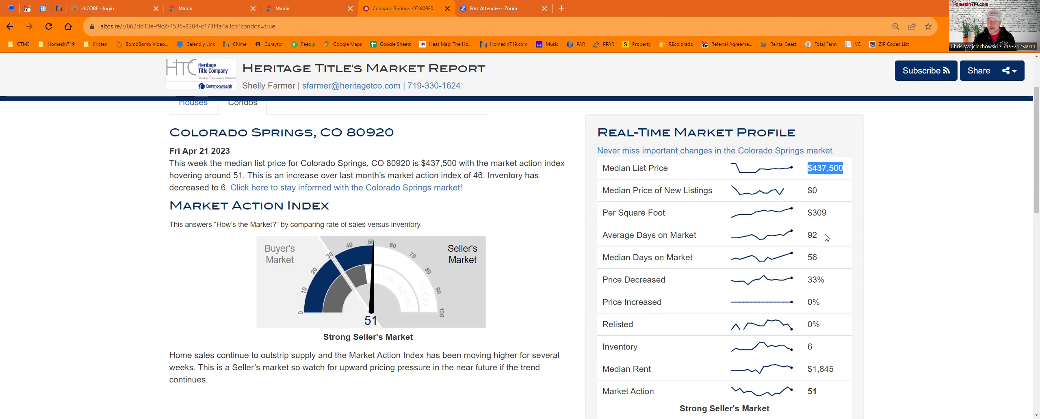
{"action": "left_click_drag", "start_coordinate": [825, 235], "coordinate": [809, 238]}
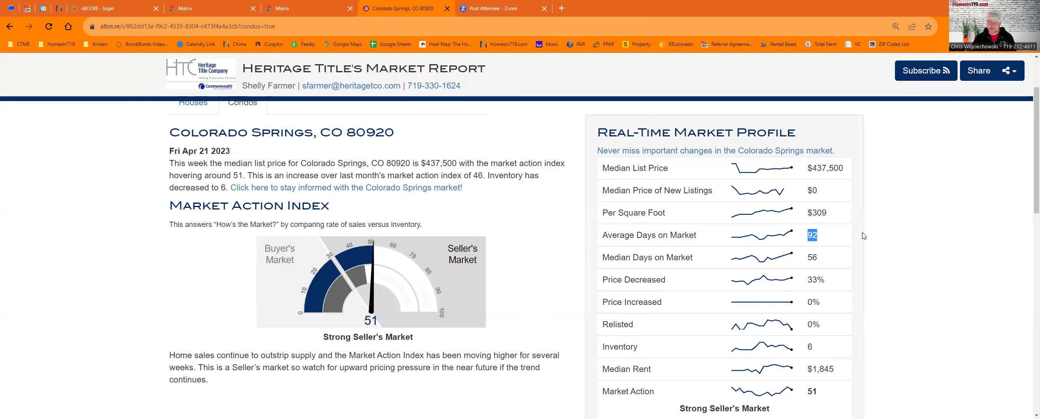
{"action": "left_click_drag", "start_coordinate": [844, 287], "coordinate": [806, 285]}
{"action": "left_click_drag", "start_coordinate": [820, 325], "coordinate": [808, 325]}
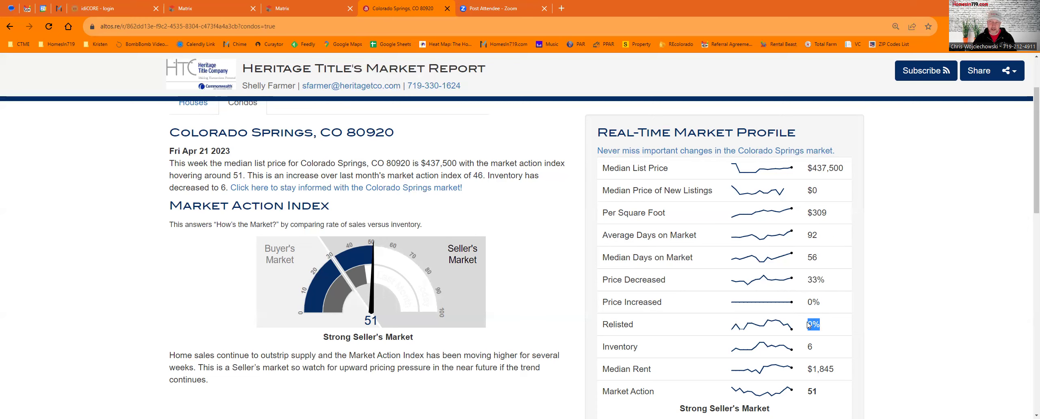
{"action": "scroll", "coordinate": [809, 325], "scroll_direction": "down", "scroll_amount": 2}
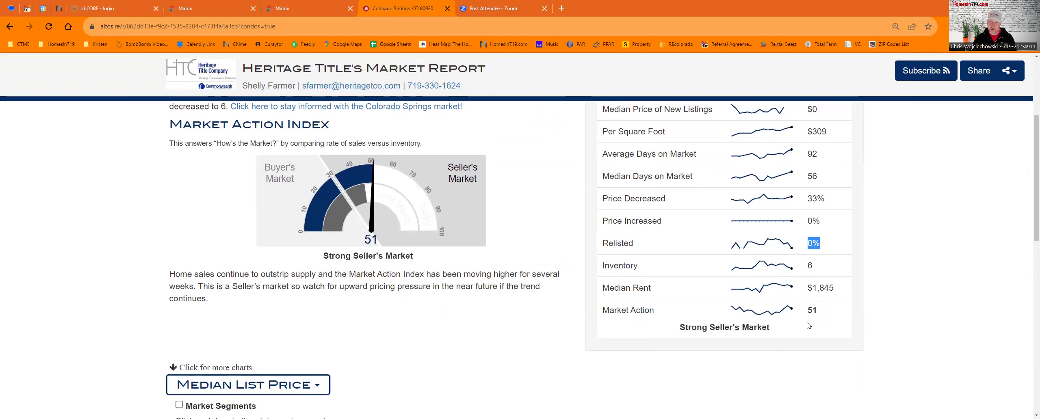
{"action": "left_click_drag", "start_coordinate": [823, 267], "coordinate": [807, 269]}
Examine the condo median list price chart from April 2018 onward, comparing the 7-day and 90-day averages
{"action": "scroll", "coordinate": [806, 269], "scroll_direction": "down", "scroll_amount": 3}
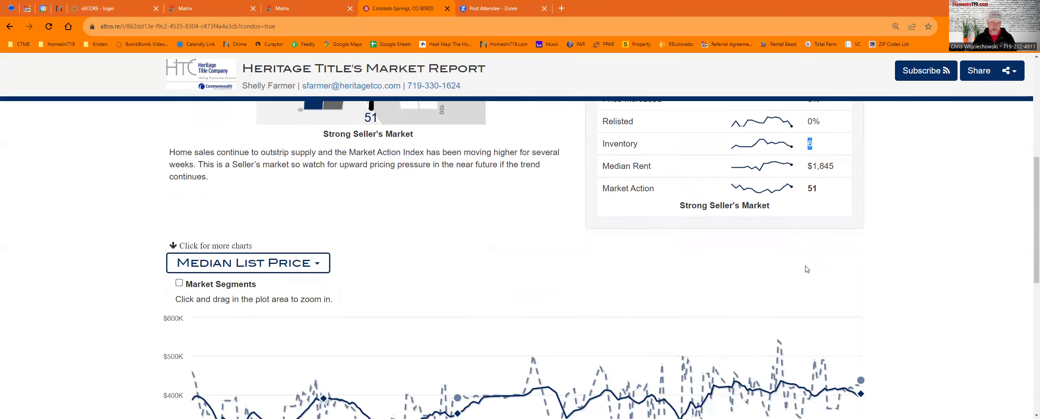
{"action": "scroll", "coordinate": [807, 269], "scroll_direction": "down", "scroll_amount": 4}
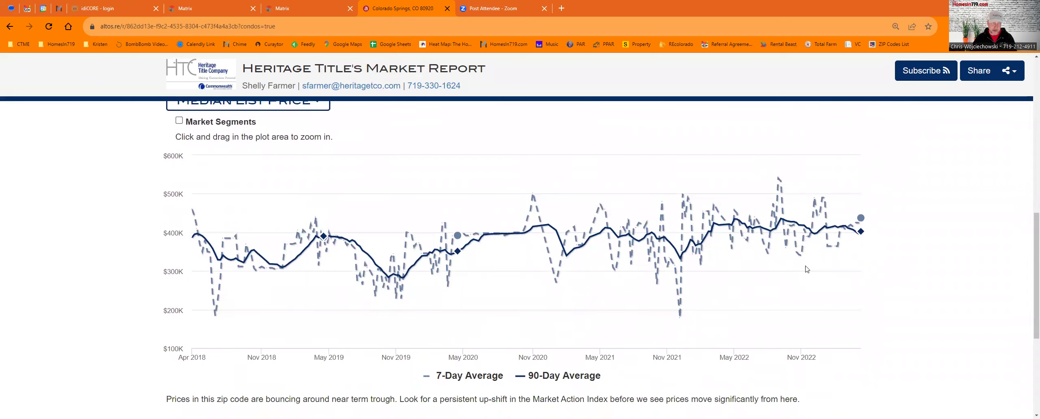
{"action": "scroll", "coordinate": [807, 269], "scroll_direction": "up", "scroll_amount": 1}
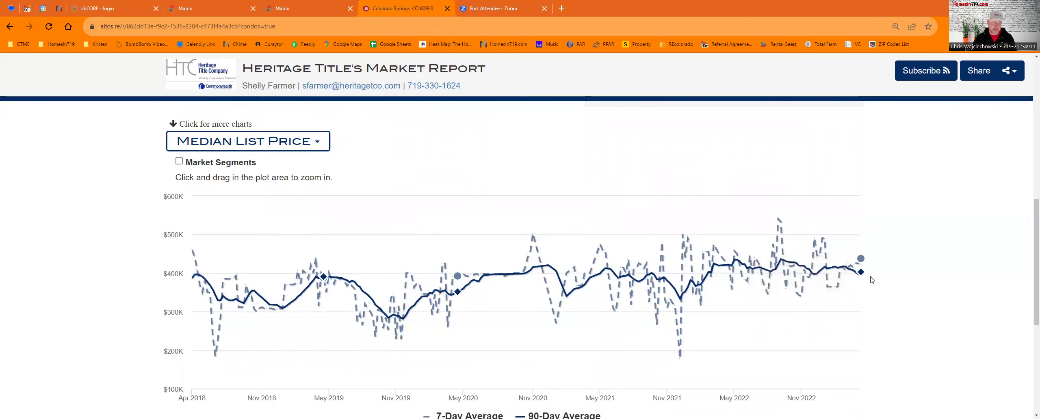
{"action": "mouse_move", "coordinate": [680, 356]}
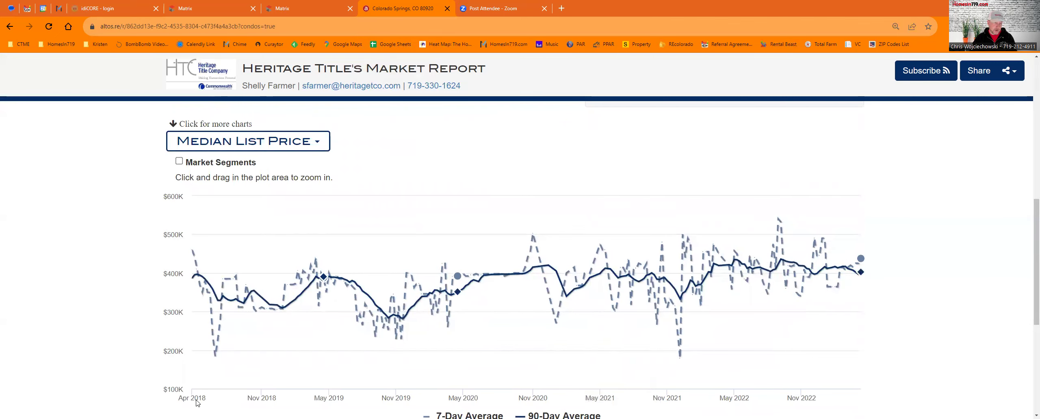
{"action": "mouse_move", "coordinate": [260, 346]}
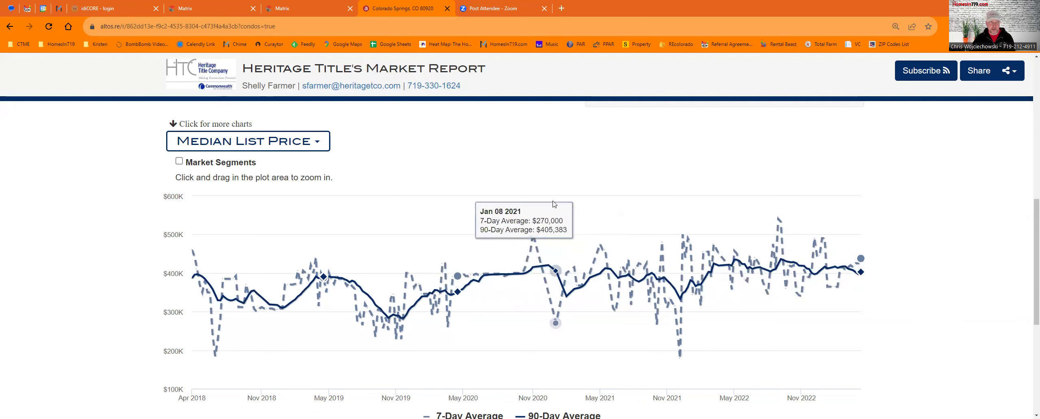
Show the 80920 report for houses and examine its market action index, market profile and median list price chart
{"action": "scroll", "coordinate": [405, 236], "scroll_direction": "up", "scroll_amount": 7}
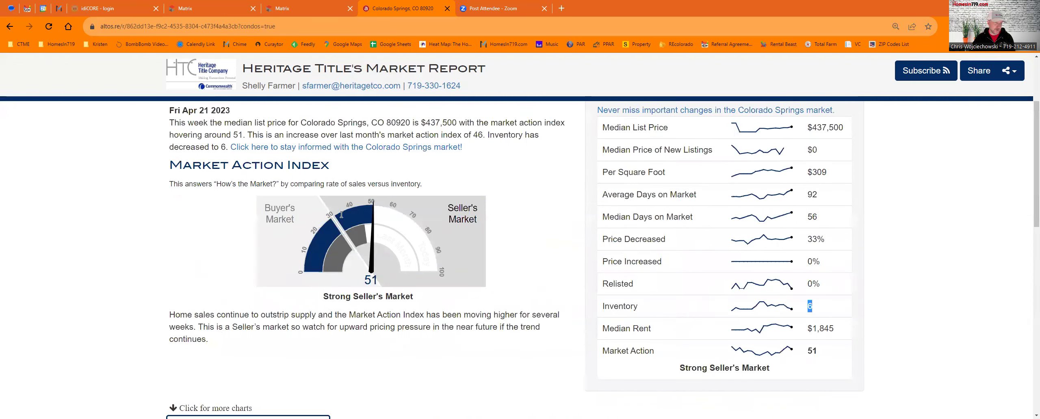
{"action": "scroll", "coordinate": [301, 211], "scroll_direction": "up", "scroll_amount": 2}
{"action": "left_click", "coordinate": [194, 188]}
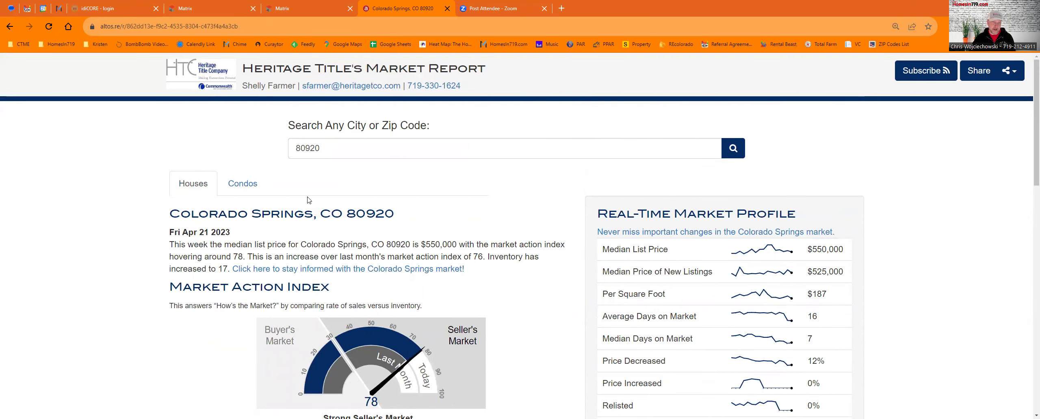
{"action": "scroll", "coordinate": [404, 244], "scroll_direction": "down", "scroll_amount": 2}
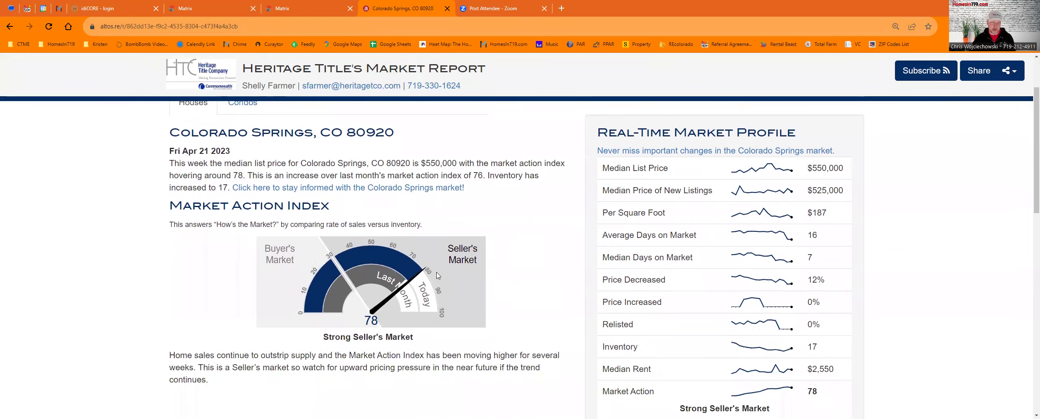
{"action": "scroll", "coordinate": [436, 272], "scroll_direction": "down", "scroll_amount": 13}
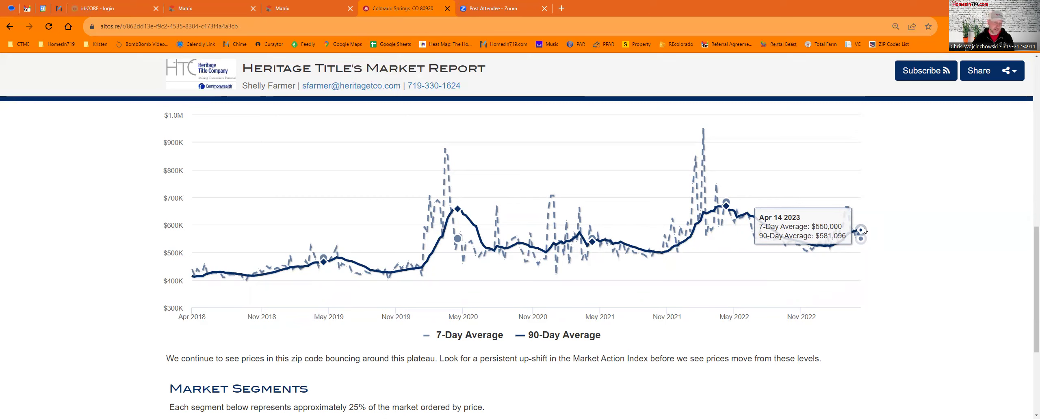
{"action": "scroll", "coordinate": [864, 230], "scroll_direction": "up", "scroll_amount": 1}
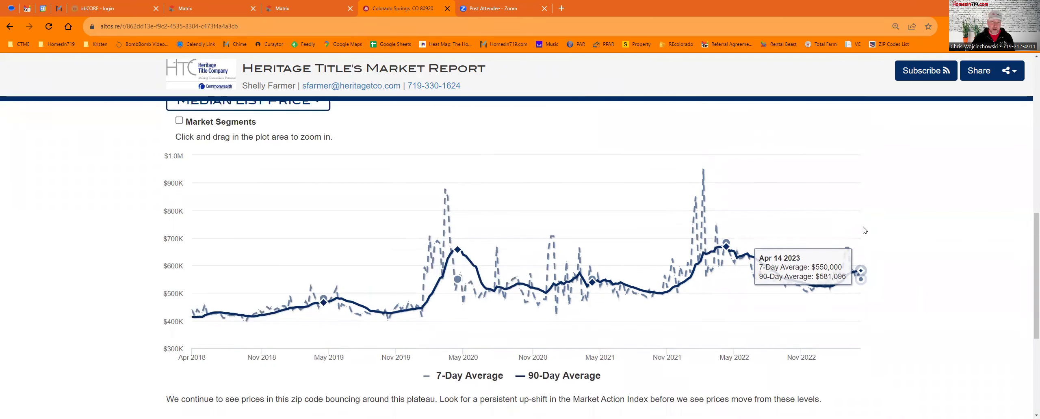
{"action": "scroll", "coordinate": [864, 230], "scroll_direction": "up", "scroll_amount": 10}
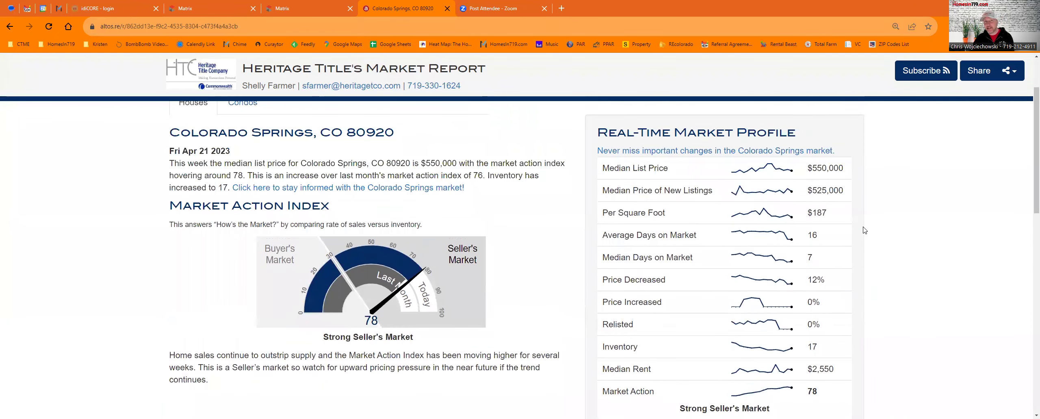
Return the 80920 report to condos and review its median list price chart and market profile again
{"action": "scroll", "coordinate": [865, 230], "scroll_direction": "up", "scroll_amount": 1}
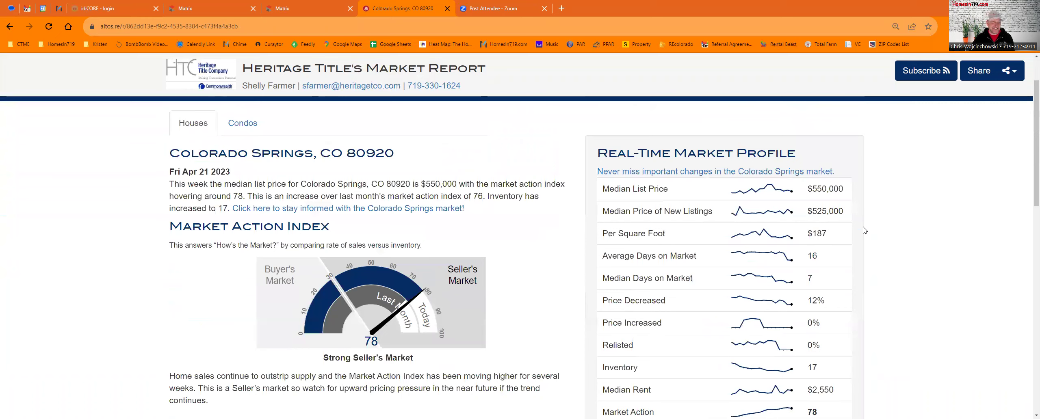
{"action": "left_click", "coordinate": [243, 130]}
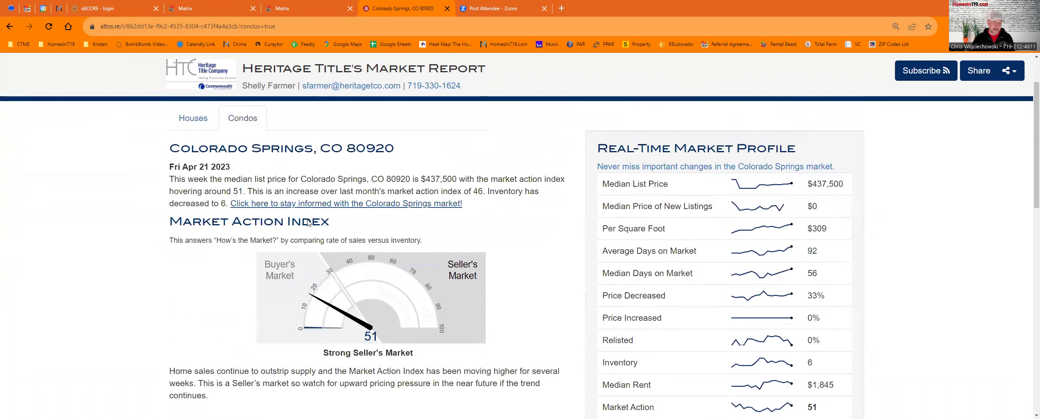
{"action": "scroll", "coordinate": [307, 223], "scroll_direction": "down", "scroll_amount": 8}
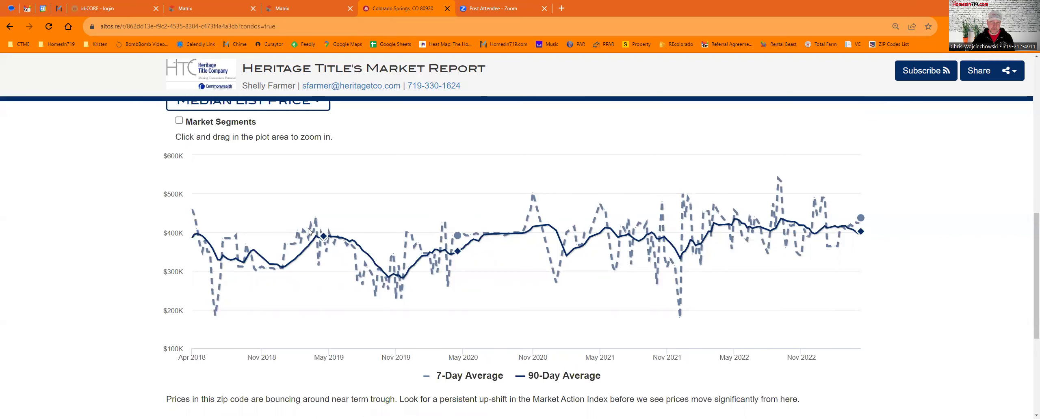
{"action": "scroll", "coordinate": [455, 213], "scroll_direction": "up", "scroll_amount": 4}
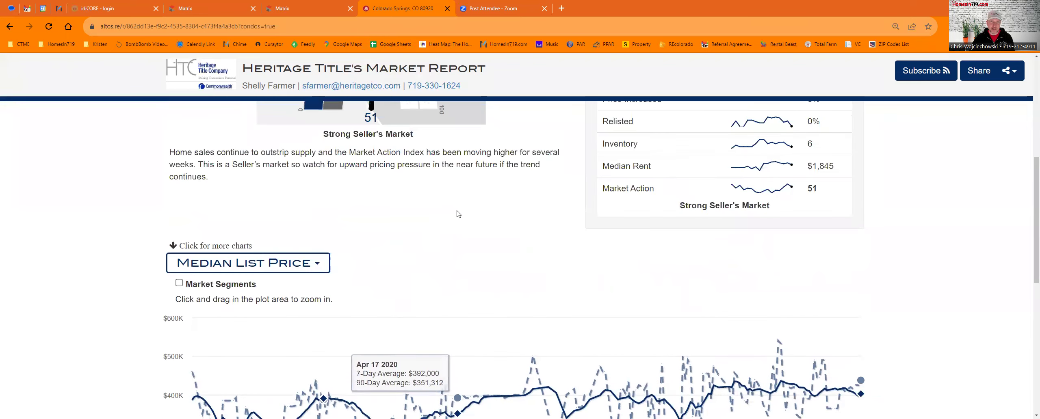
{"action": "scroll", "coordinate": [458, 214], "scroll_direction": "up", "scroll_amount": 2}
{"action": "scroll", "coordinate": [458, 214], "scroll_direction": "up", "scroll_amount": 5}
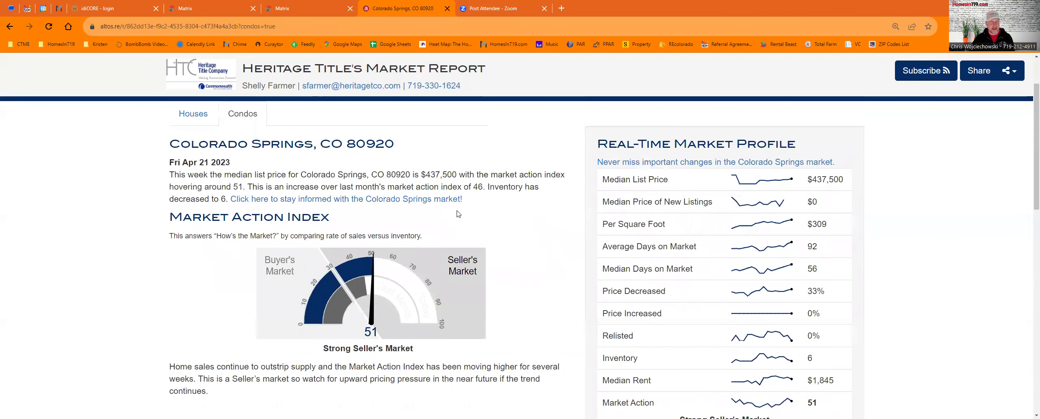